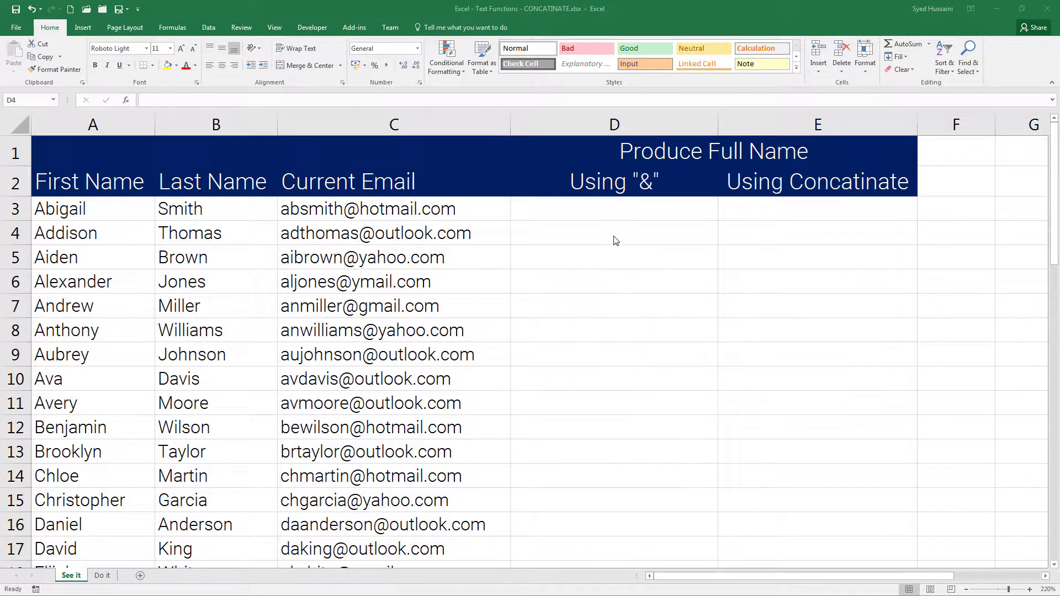
# Step: Enter =A3&B3 in D3 to join the first and last name with no space
pyautogui.click(611, 211)
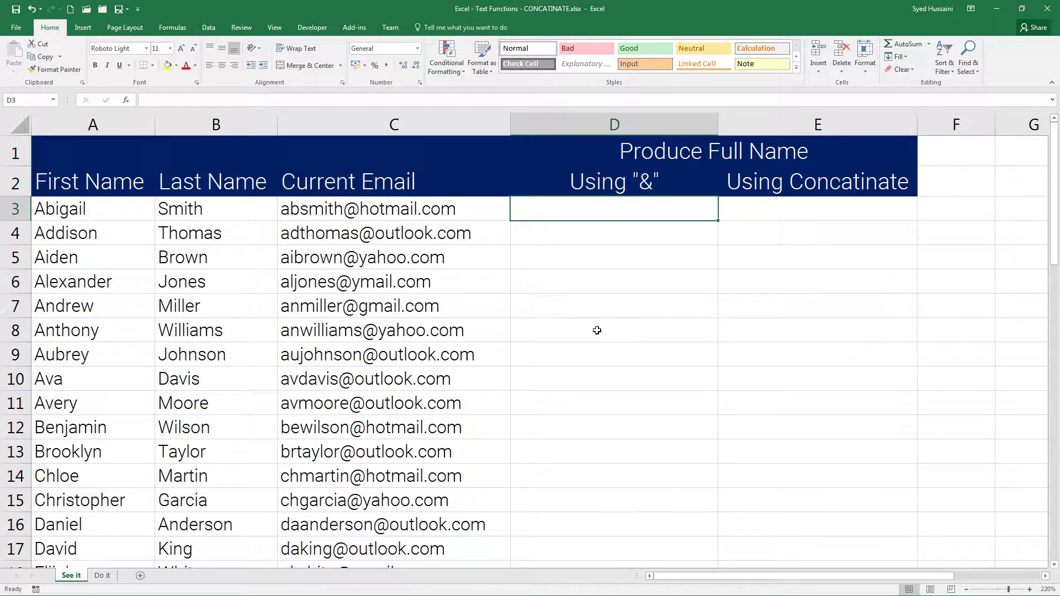
pyautogui.write('=')
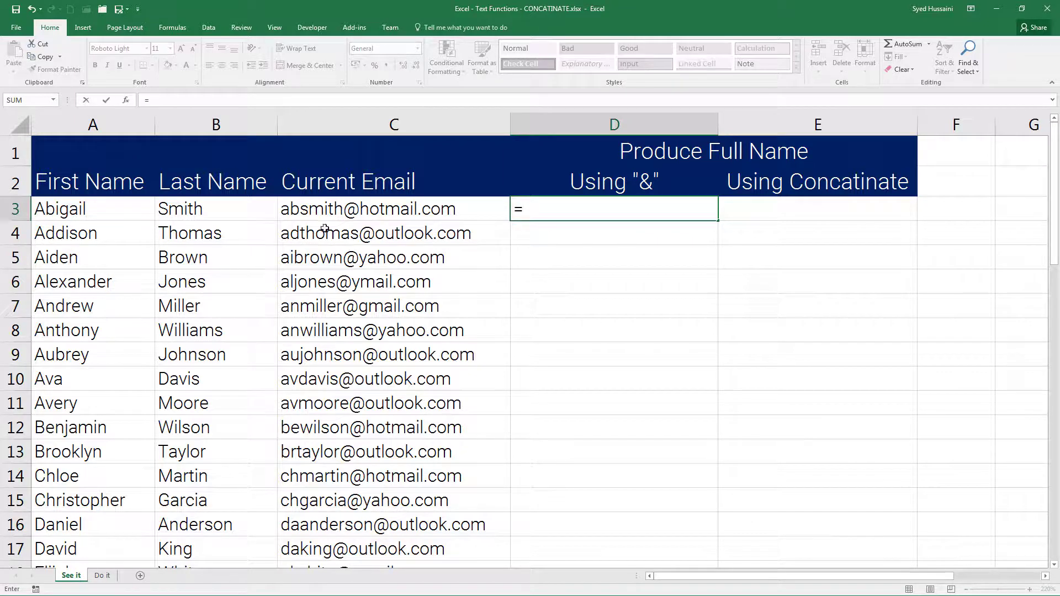
pyautogui.click(102, 210)
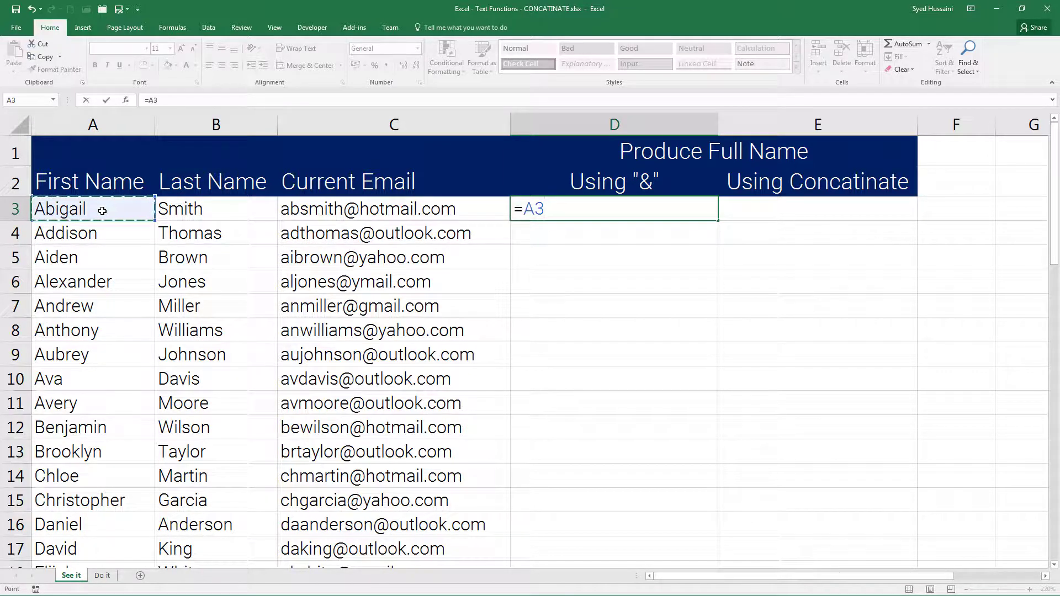
pyautogui.write('&')
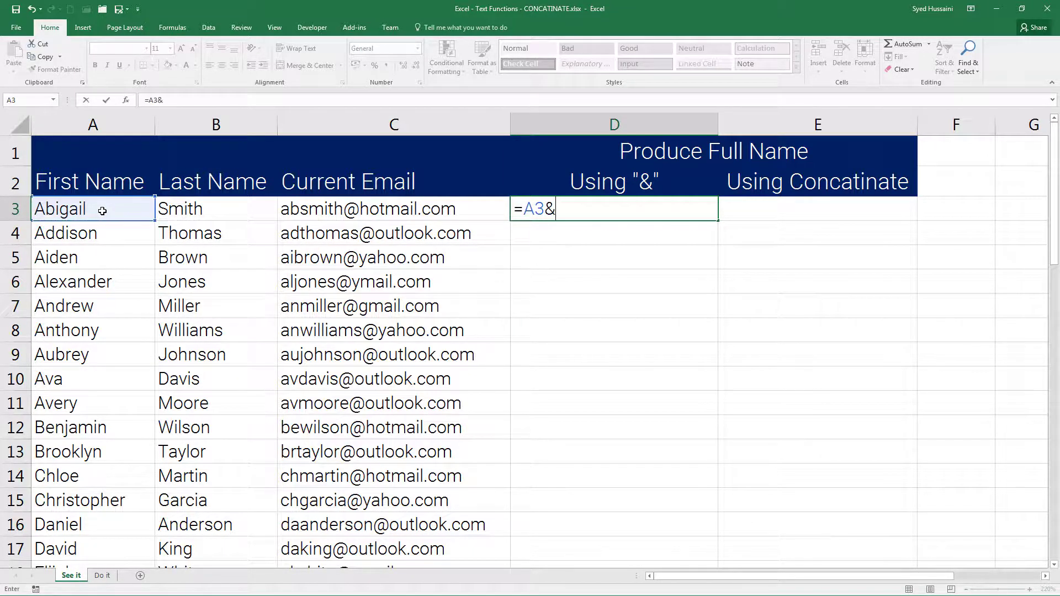
pyautogui.click(182, 214)
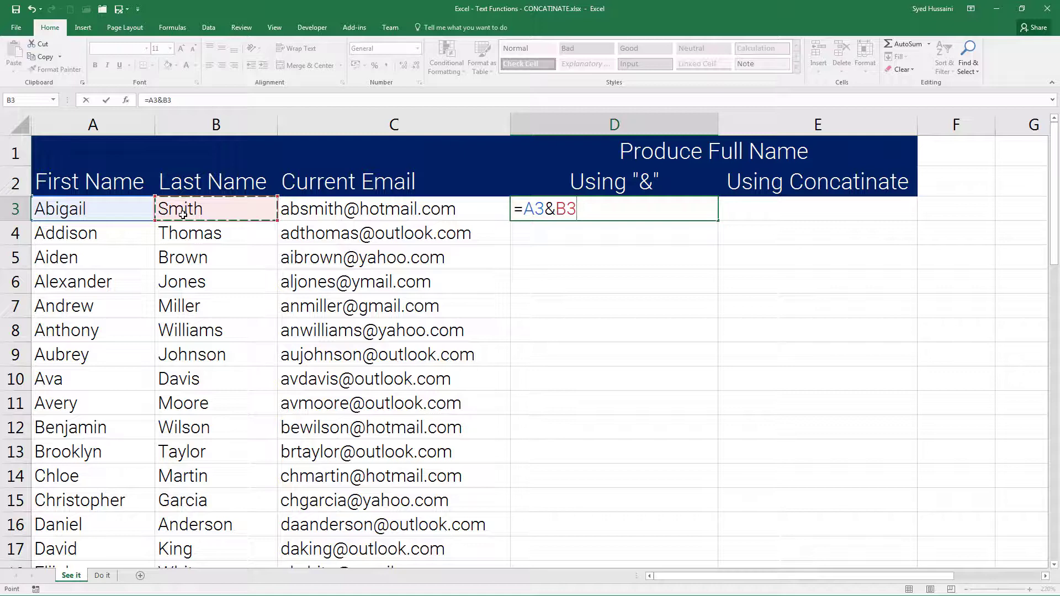
pyautogui.press('Return')
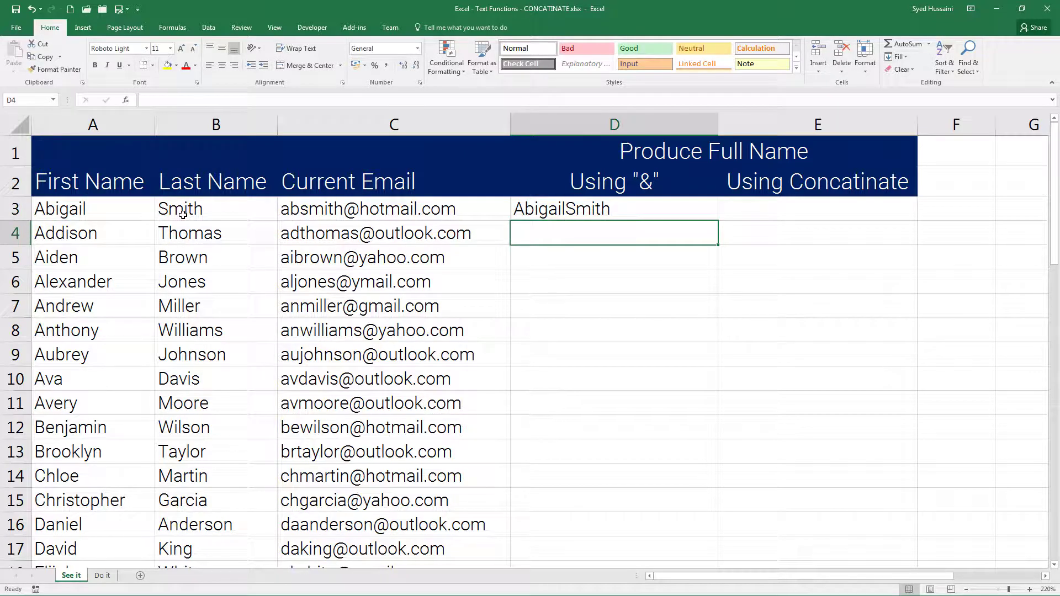
pyautogui.click(545, 209)
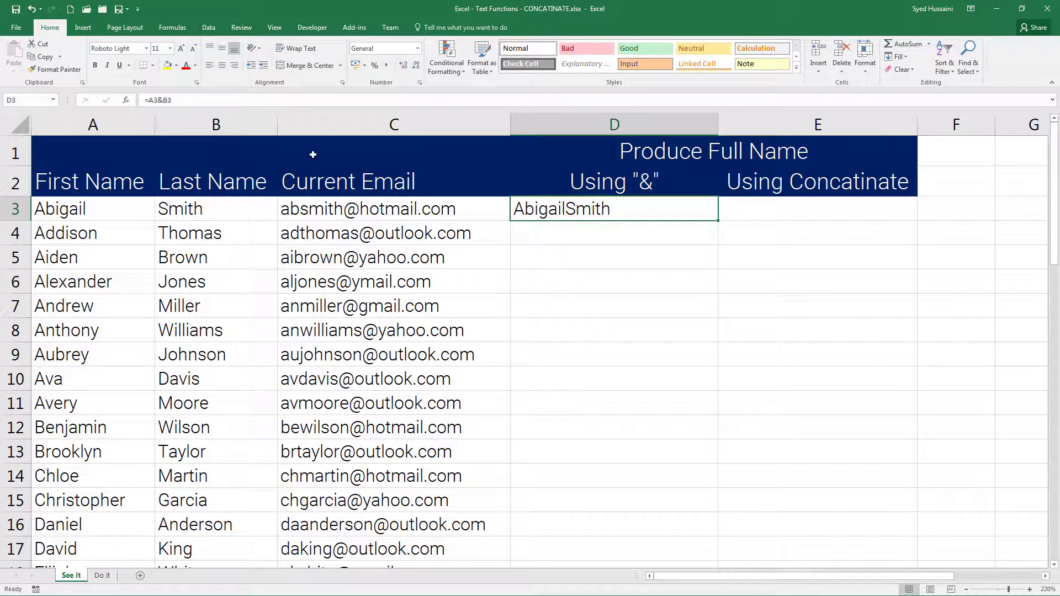
# Step: Rewrite D3 as =A3&" "&B3 so a space separates the first and last name
pyautogui.doubleClick(546, 213)
pyautogui.press('BackSpace')
pyautogui.press('BackSpace')
pyautogui.press('BackSpace')
pyautogui.press('BackSpace')
pyautogui.press('BackSpace')
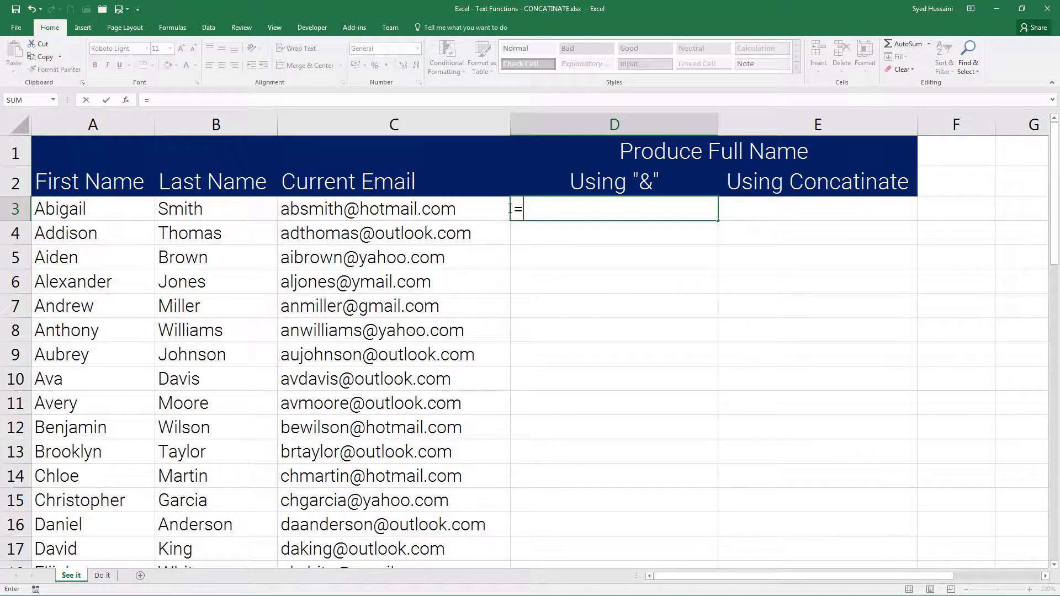
pyautogui.click(110, 213)
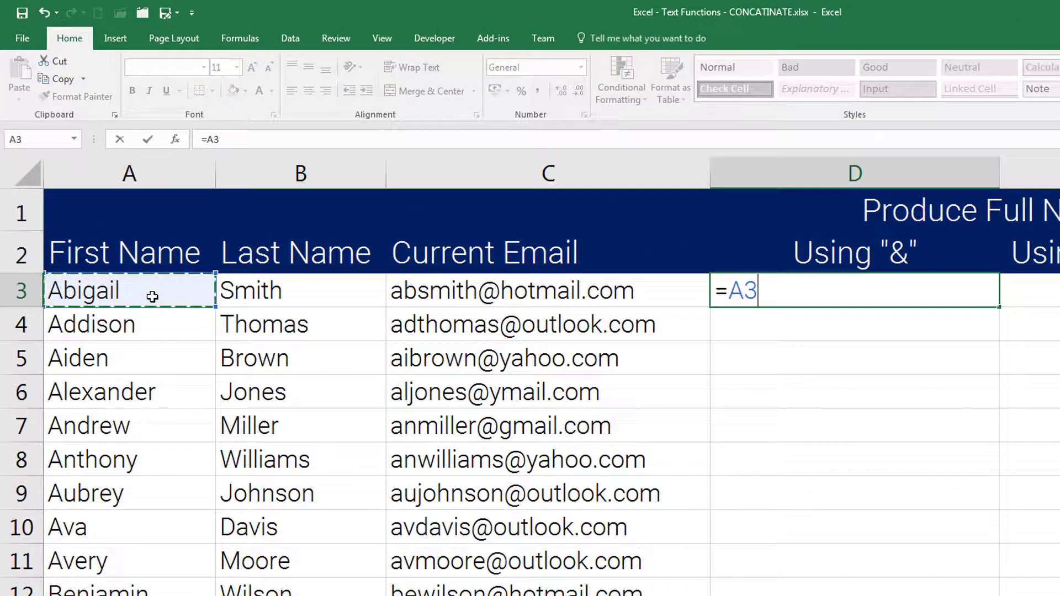
pyautogui.write('&')
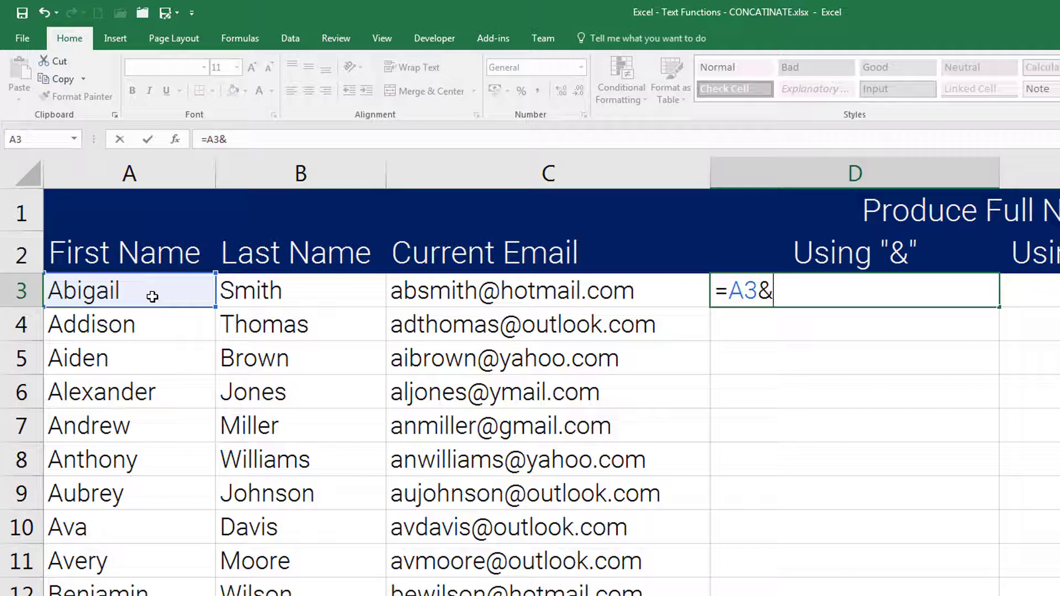
pyautogui.write('" "')
pyautogui.write('&')
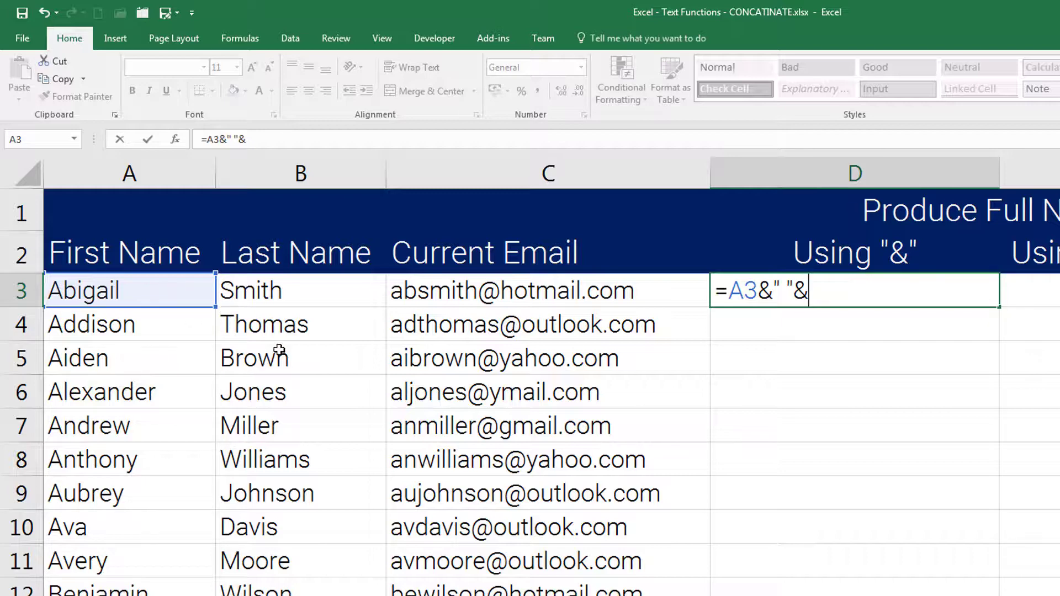
pyautogui.click(308, 291)
pyautogui.press('Return')
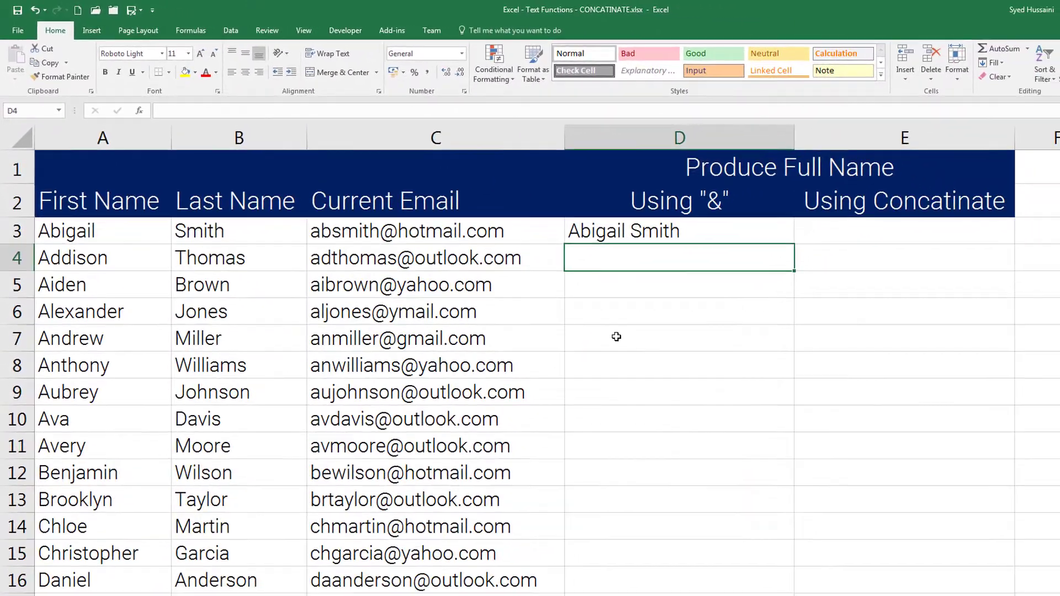
pyautogui.click(904, 231)
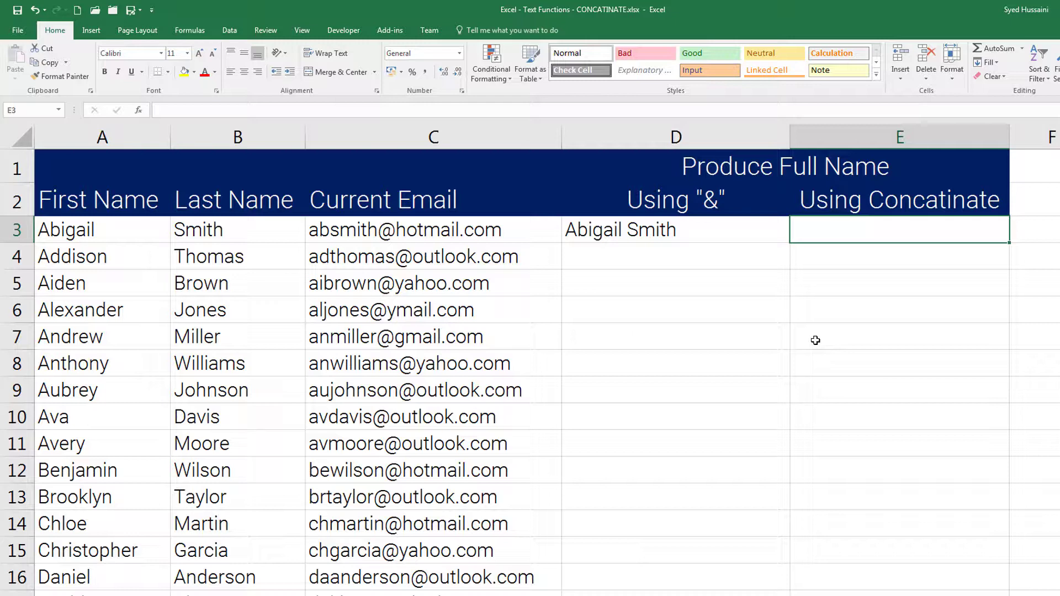
# Step: Enter =CONCATENATE(A3,B3) in E3, joining the names without a space
pyautogui.write('=')
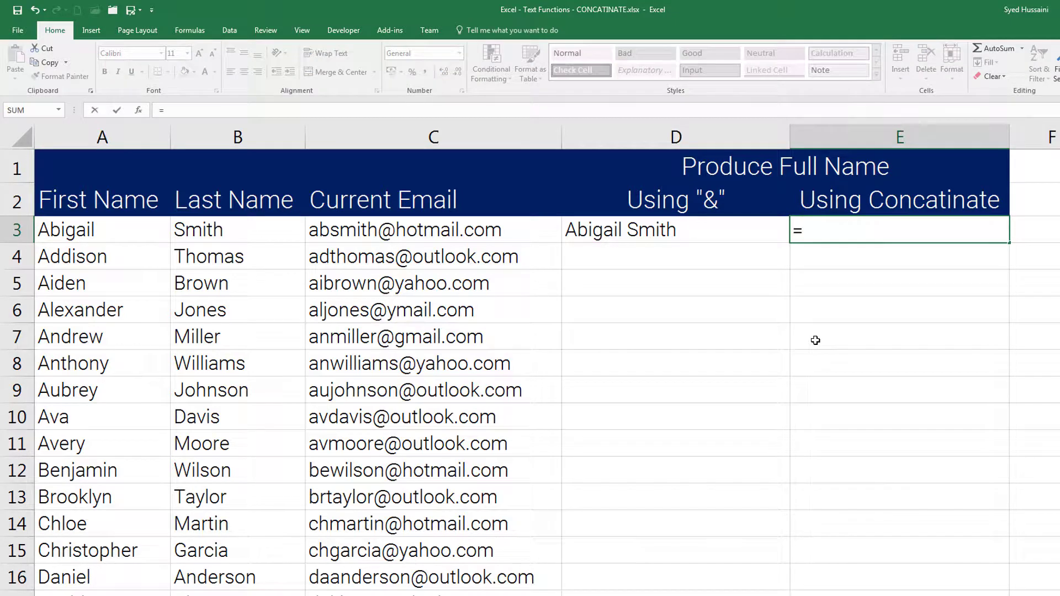
pyautogui.write('con')
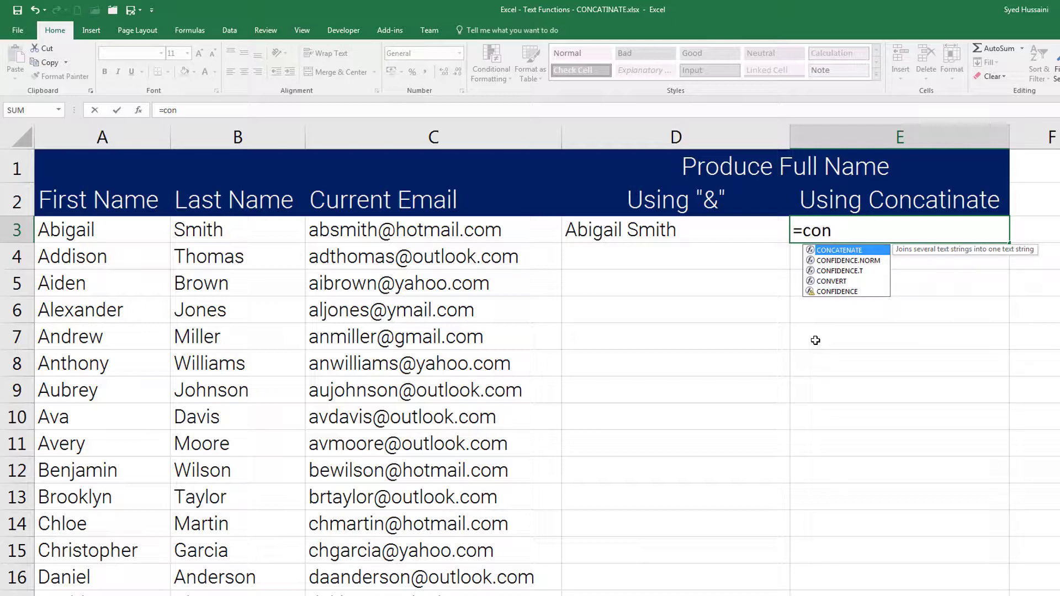
pyautogui.press('Down')
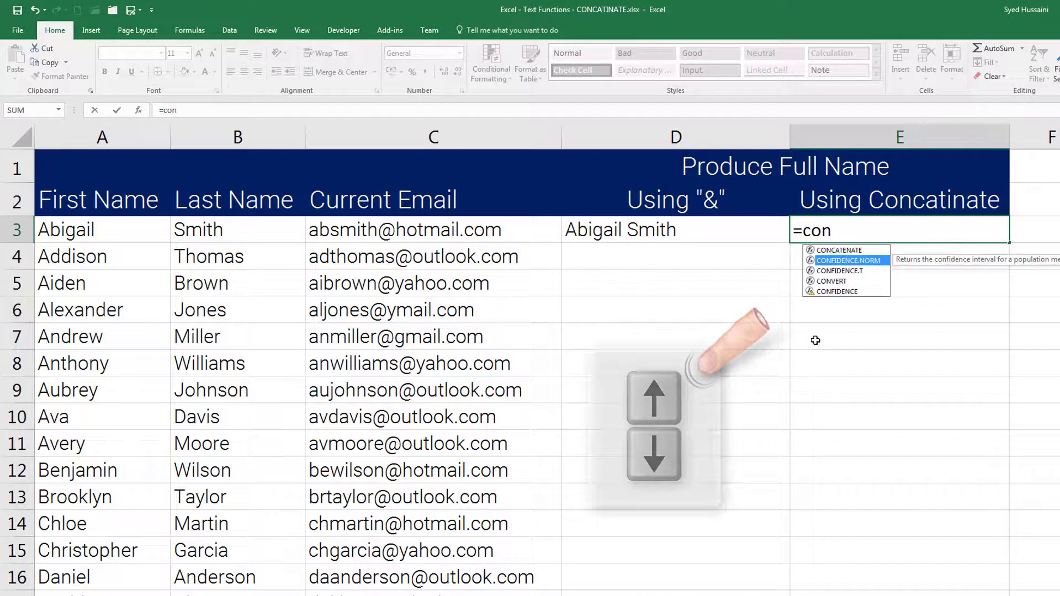
pyautogui.press('Up')
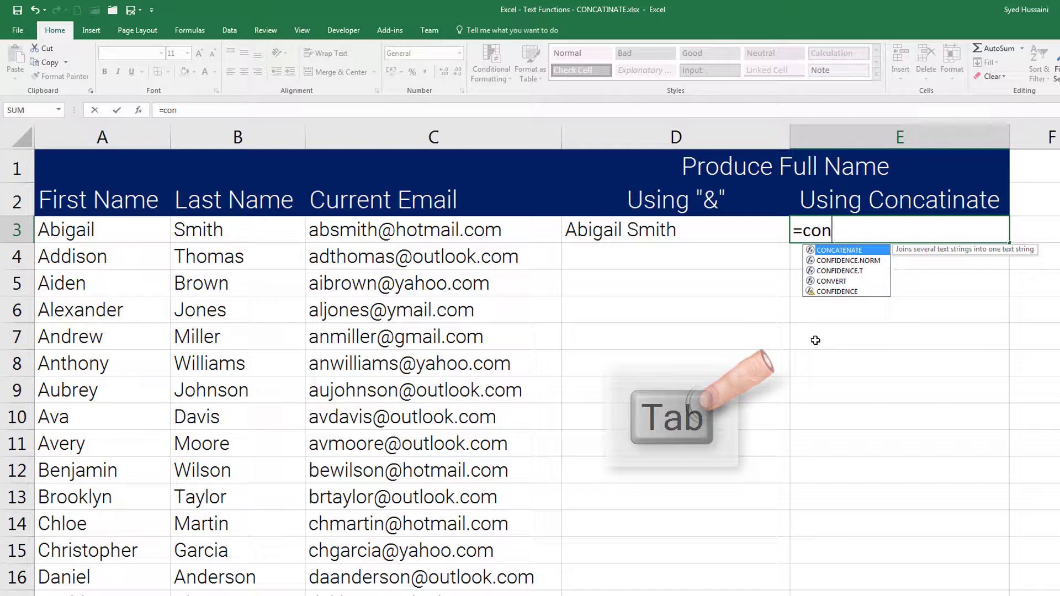
pyautogui.press('Tab')
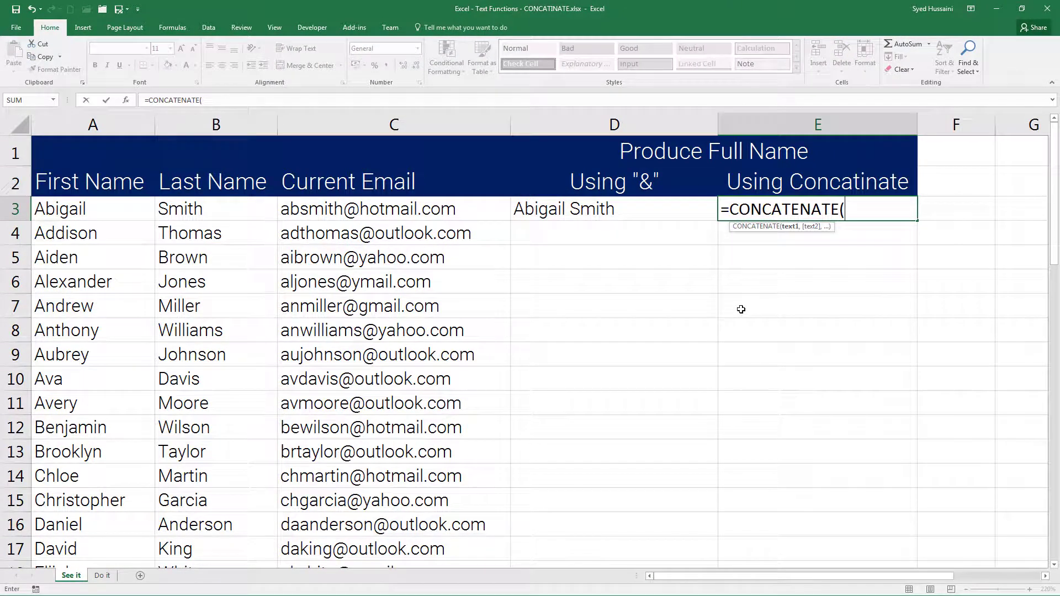
pyautogui.click(110, 205)
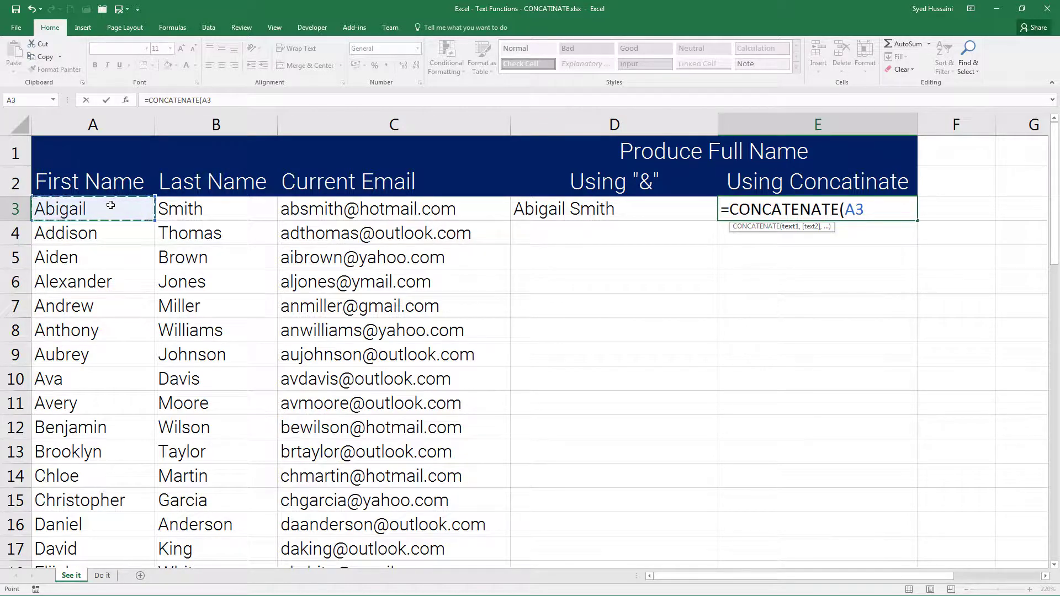
pyautogui.write(',')
pyautogui.click(233, 212)
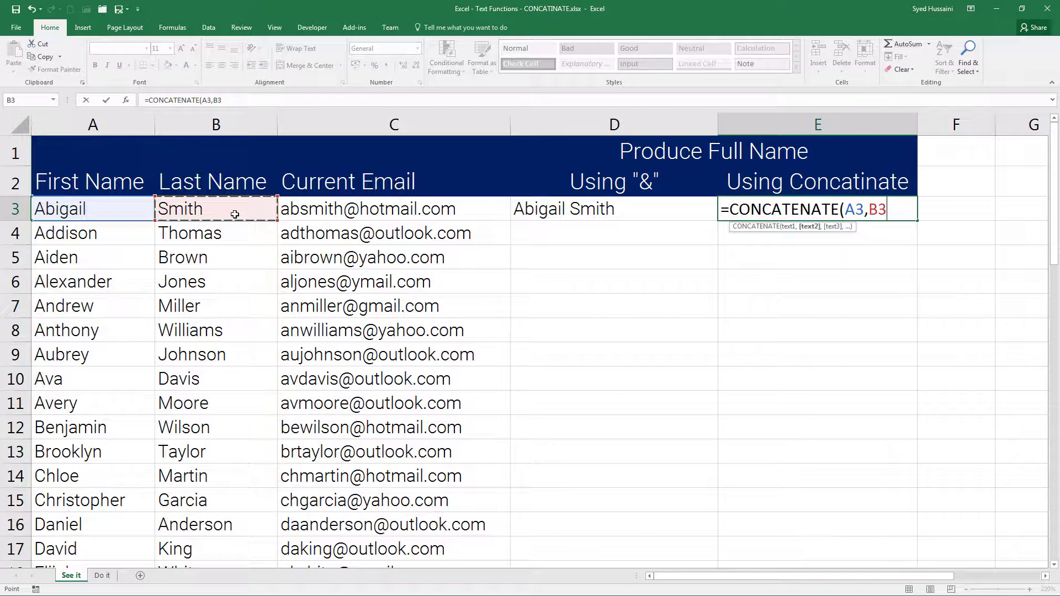
pyautogui.write(')')
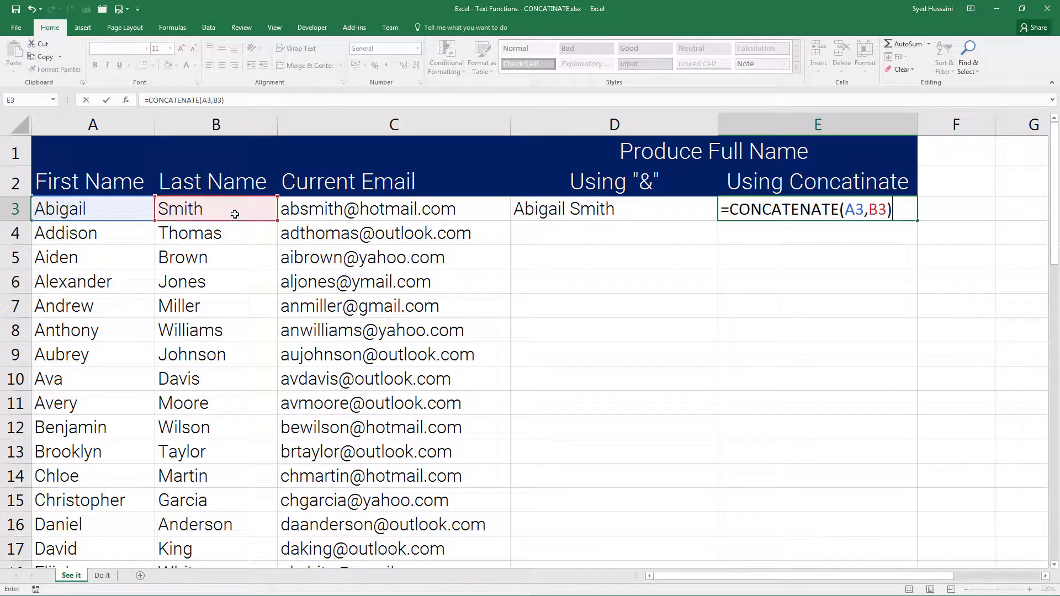
pyautogui.press('Return')
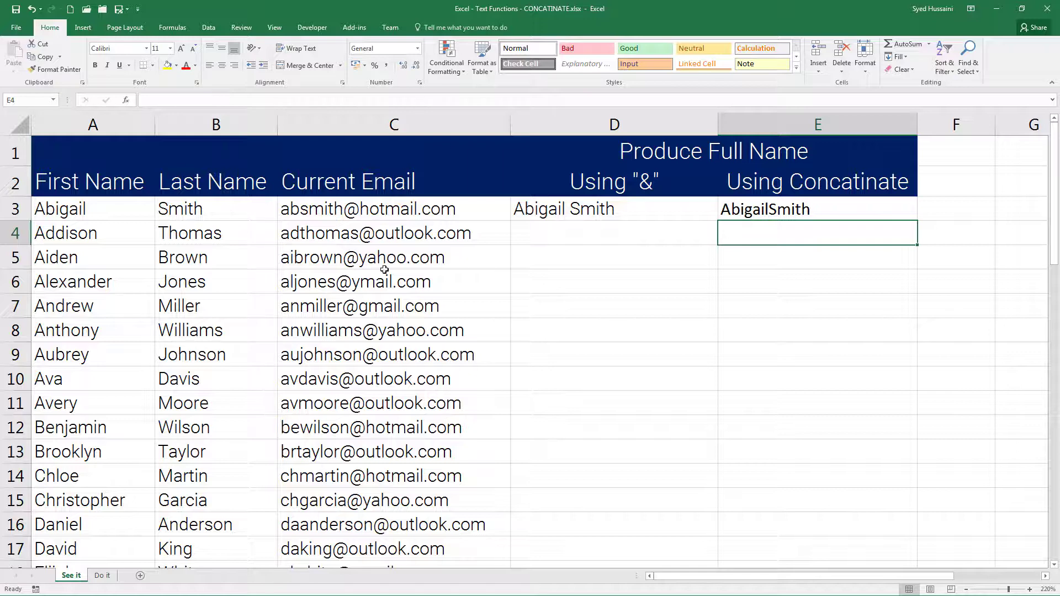
pyautogui.click(667, 214)
# Step: Replace E3's formula with =CONCATENATE(A3," ",B3) so the names are separated by a space
pyautogui.click(819, 217)
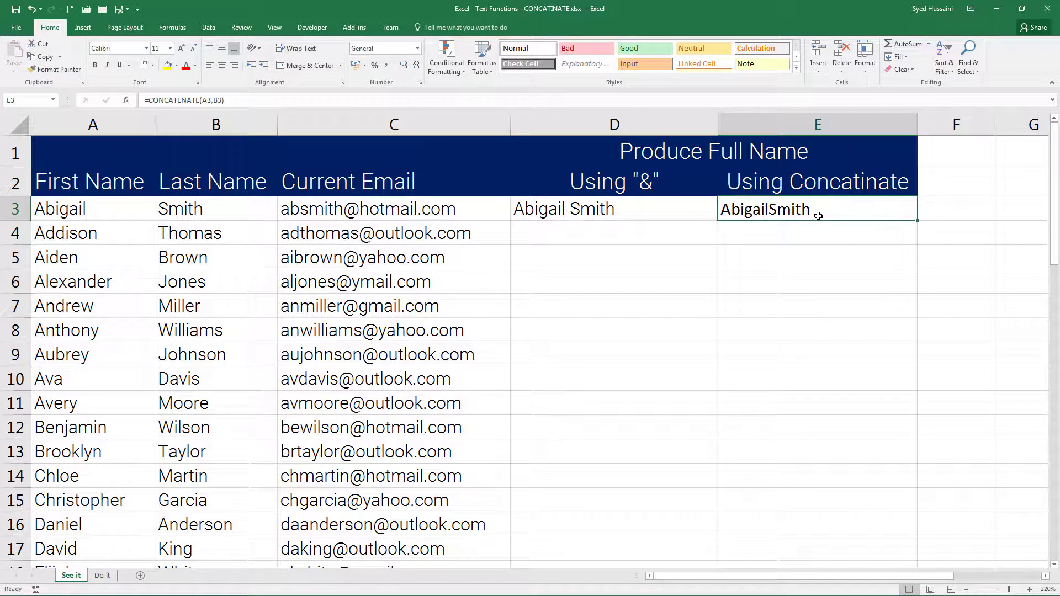
pyautogui.doubleClick(817, 215)
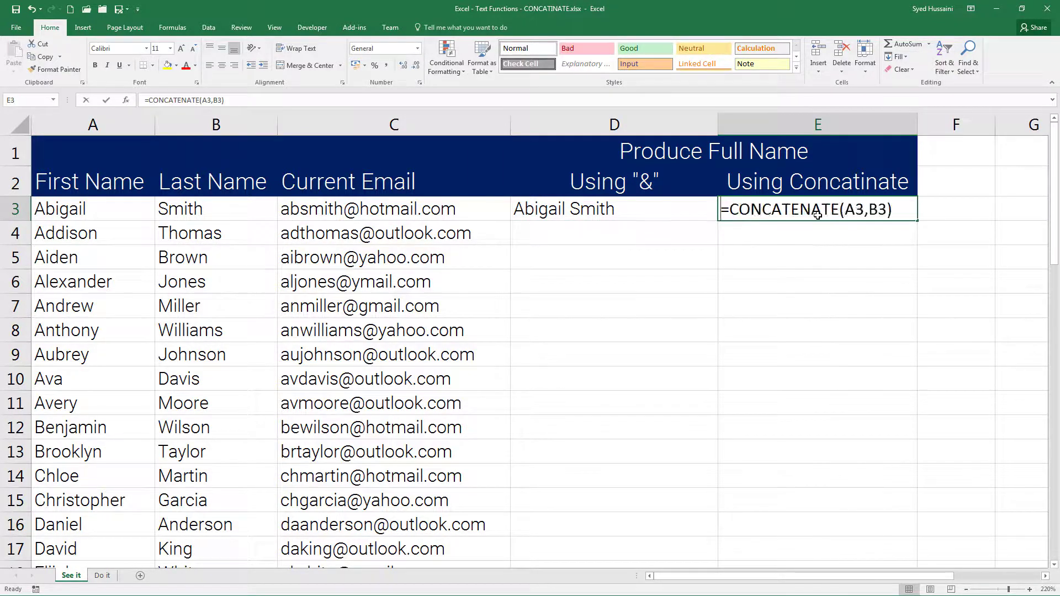
pyautogui.press('Escape')
pyautogui.write('=con')
pyautogui.press('Down')
pyautogui.press('Tab')
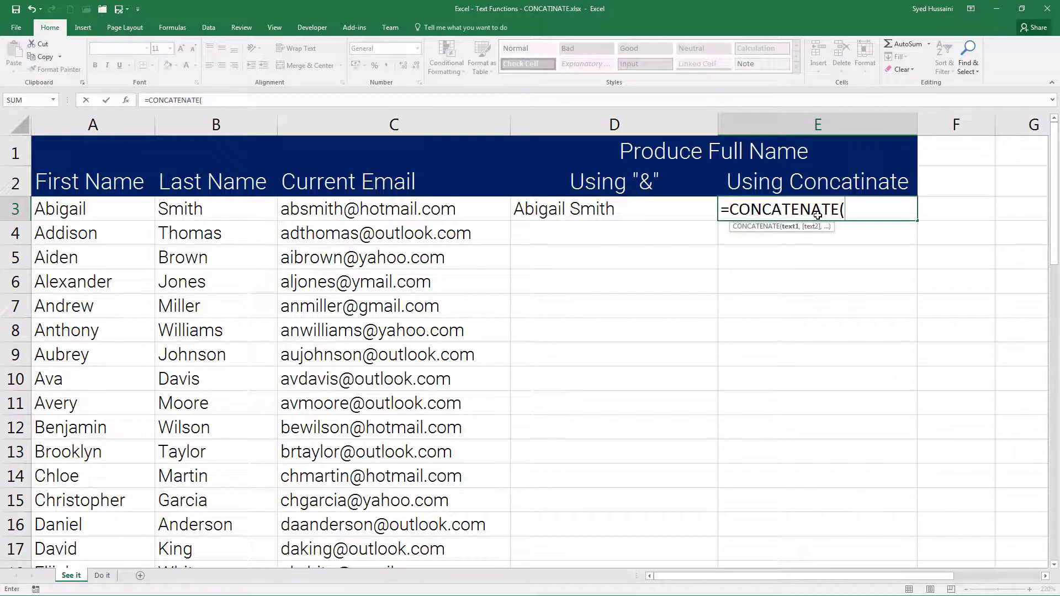
pyautogui.click(111, 201)
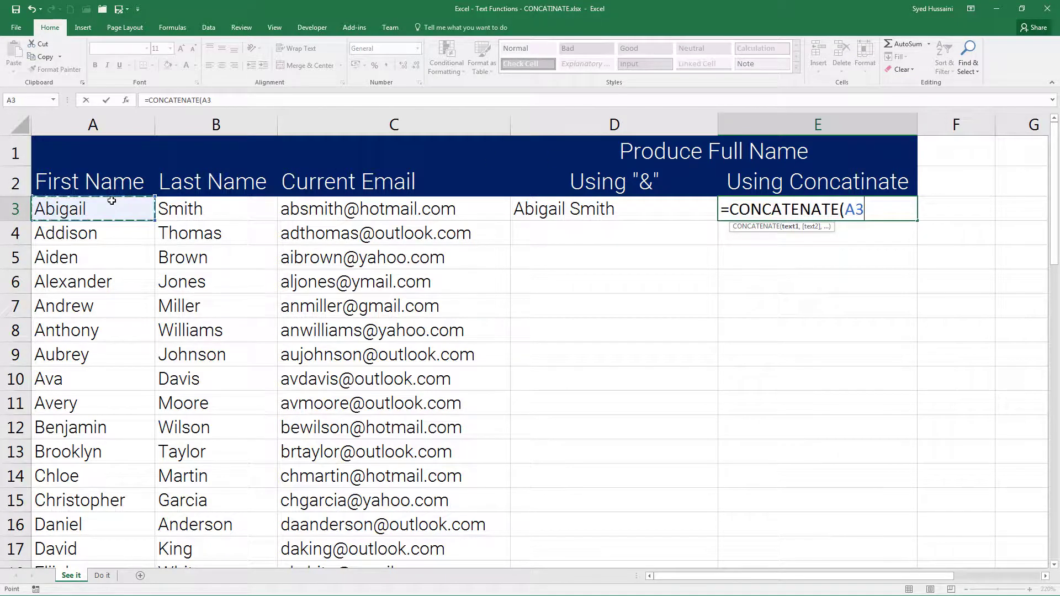
pyautogui.write(',')
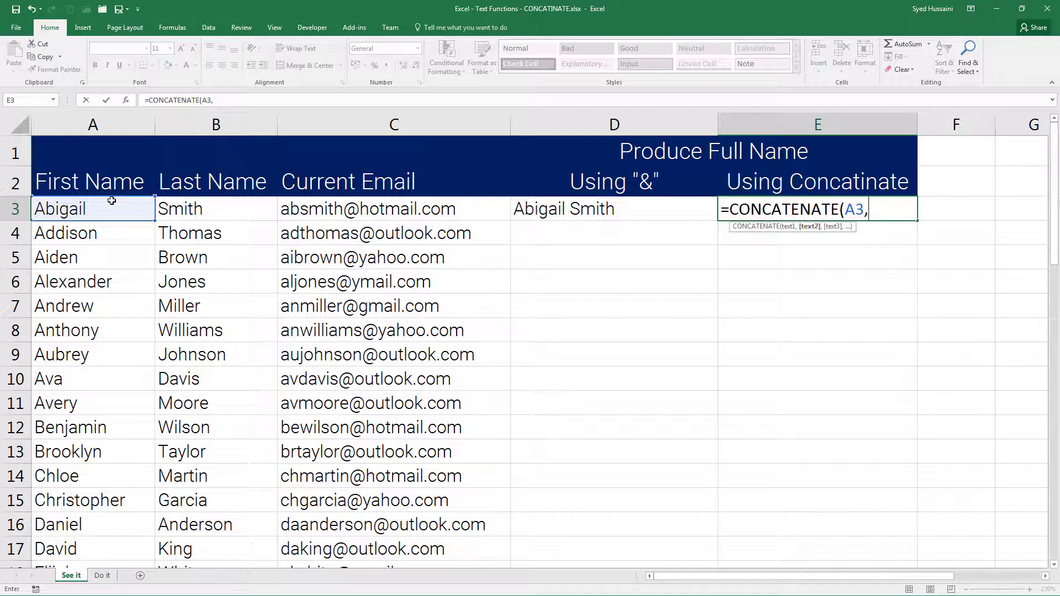
pyautogui.write('" ",')
pyautogui.click(208, 213)
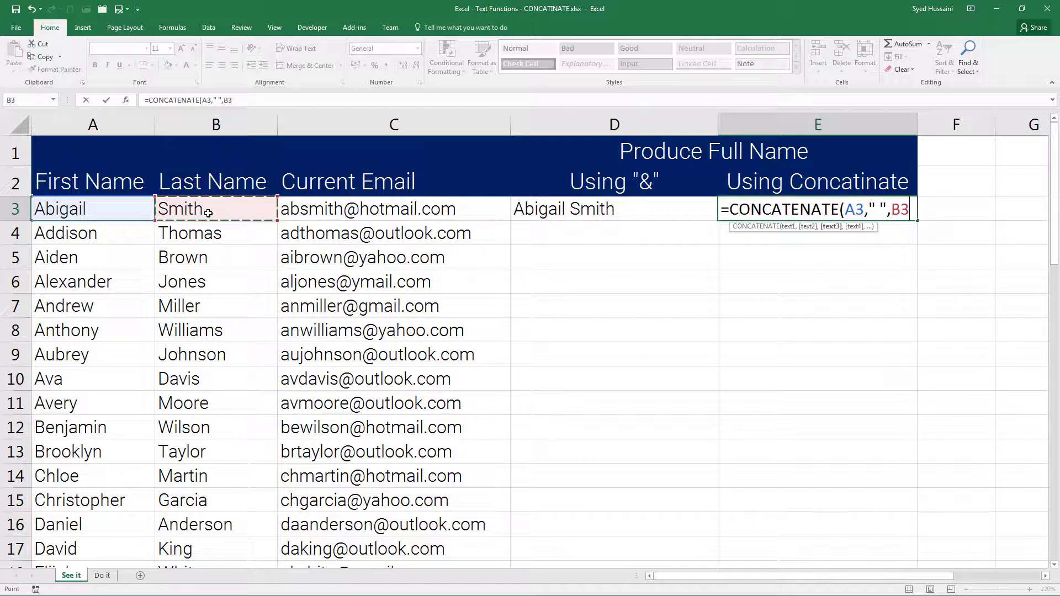
pyautogui.write(')')
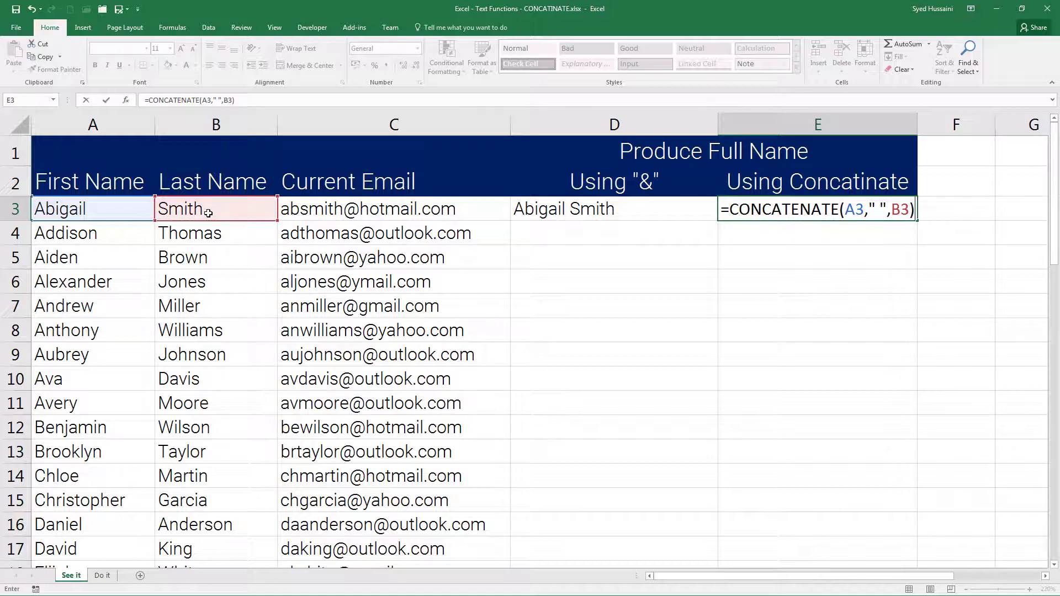
pyautogui.press('Return')
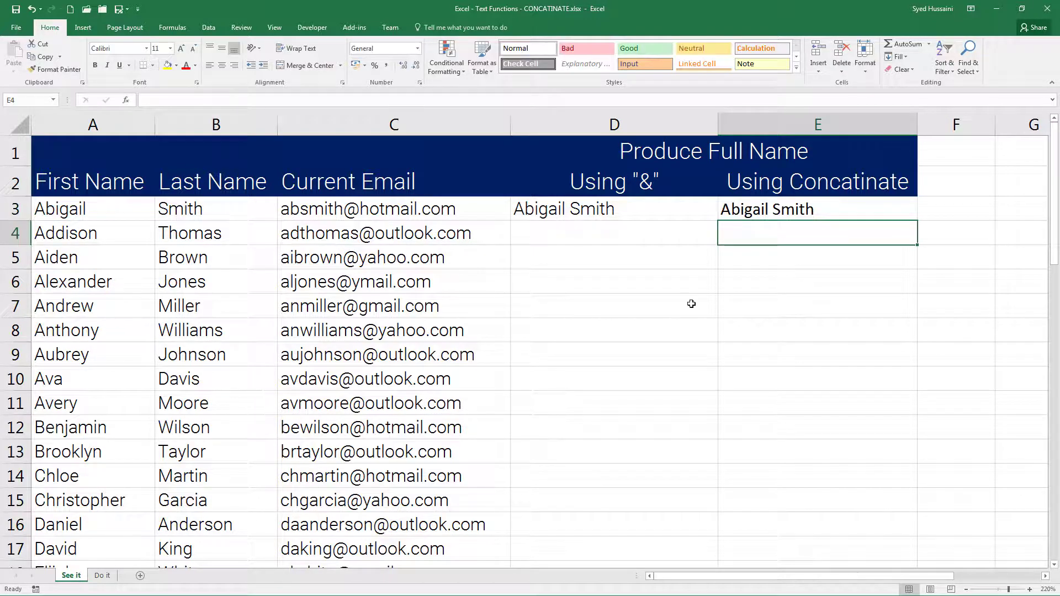
# Step: Auto-fill the D3:E3 formulas down columns D and E for every name row
pyautogui.moveTo(665, 207); pyautogui.dragTo(840, 206)
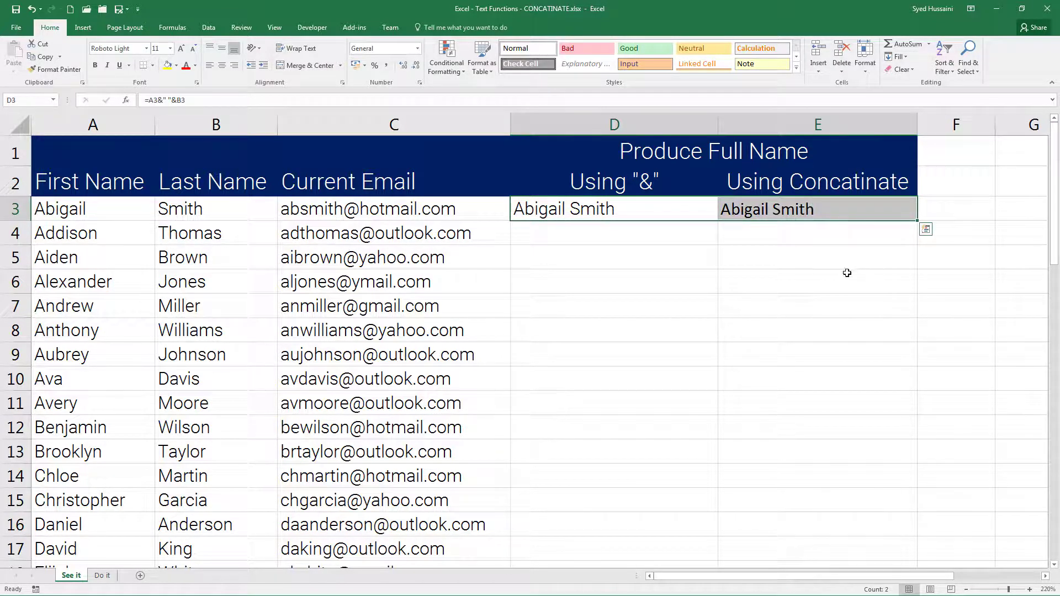
pyautogui.doubleClick(916, 222)
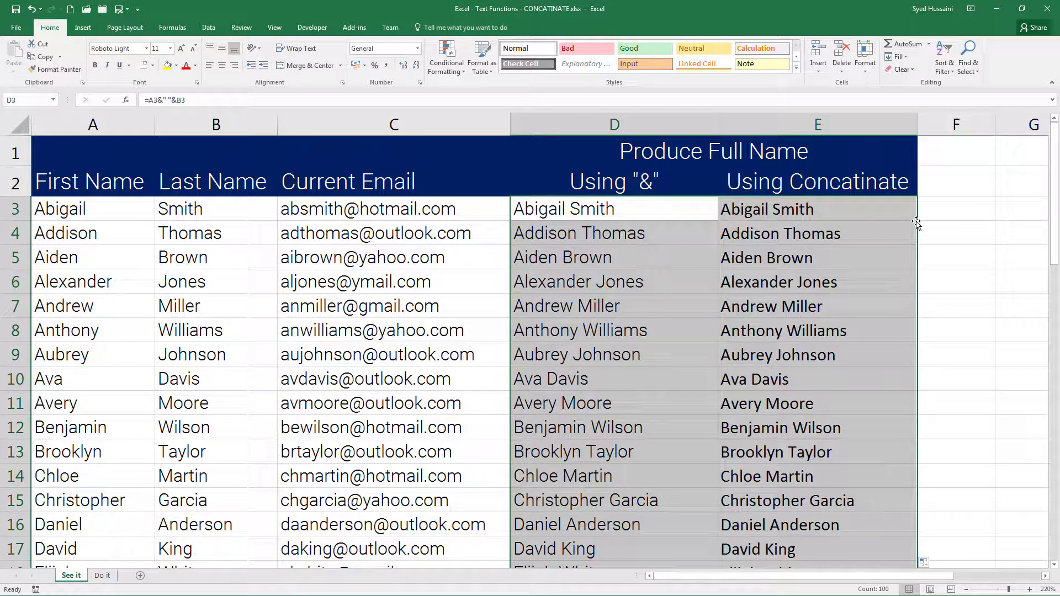